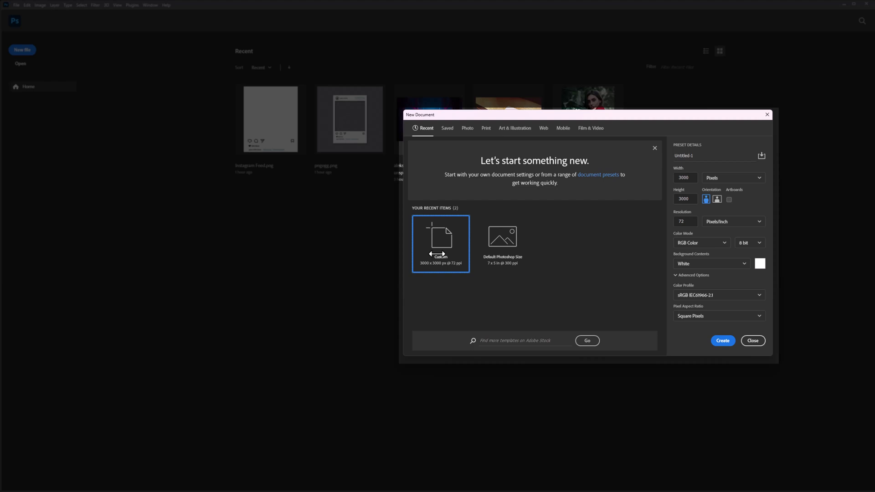
Set the new document to 3000 × 3000 pixels at 72 ppi.
double_click(684, 178)
click(690, 200)
click(738, 179)
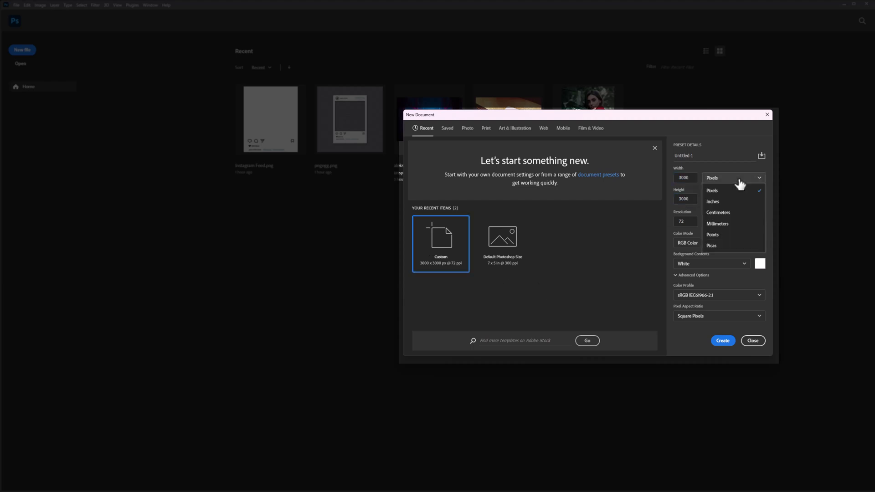
click(733, 192)
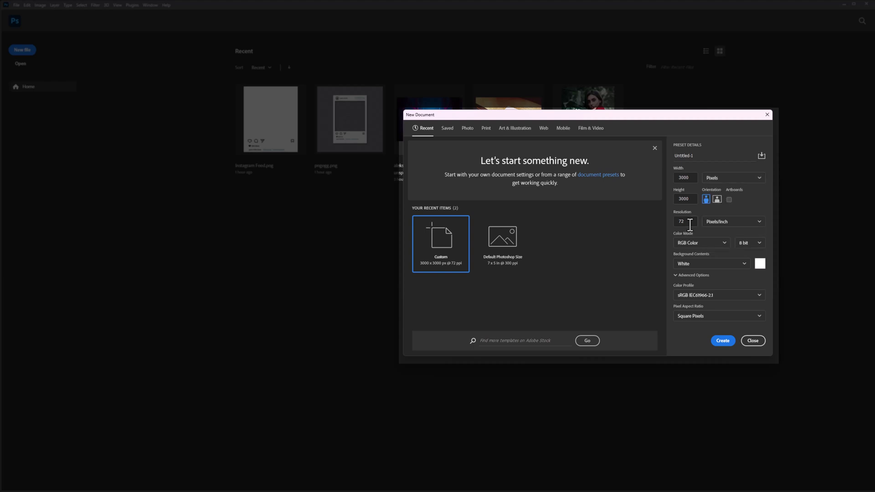
double_click(684, 222)
Create the document, then place the man's photo and scale it to cover the canvas.
click(721, 342)
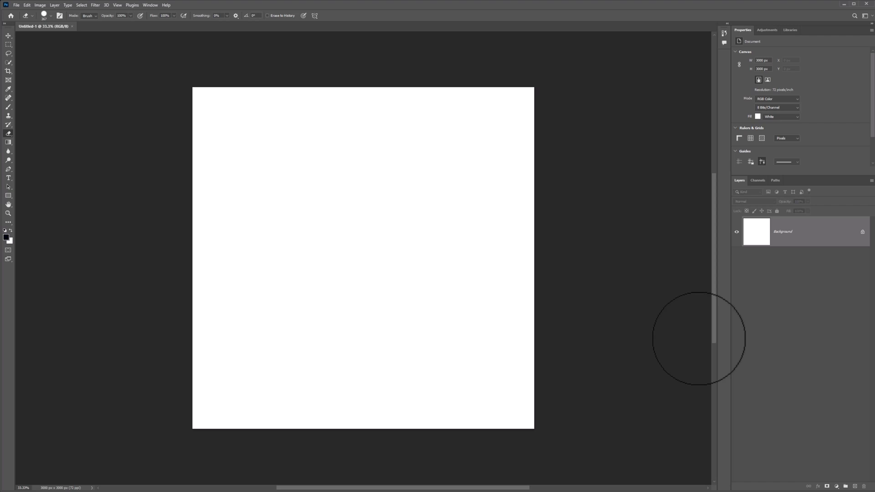
drag(656, 325, 390, 302)
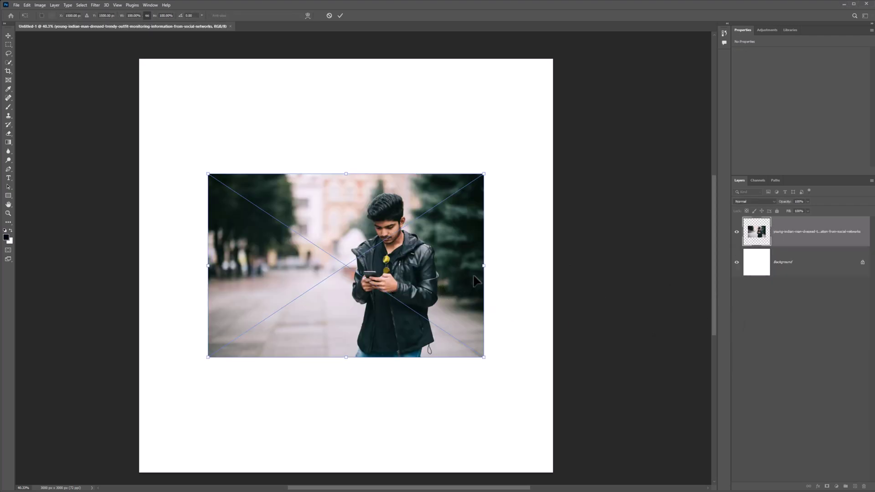
drag(487, 268, 661, 267)
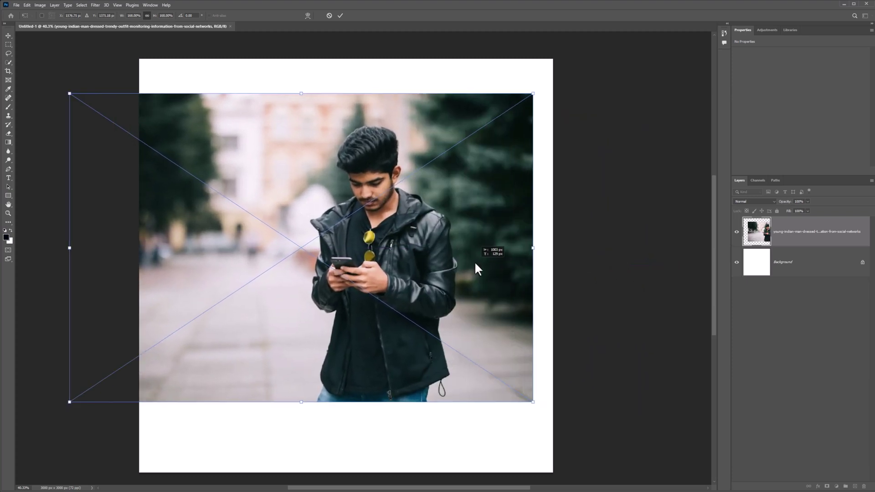
drag(476, 268, 438, 234)
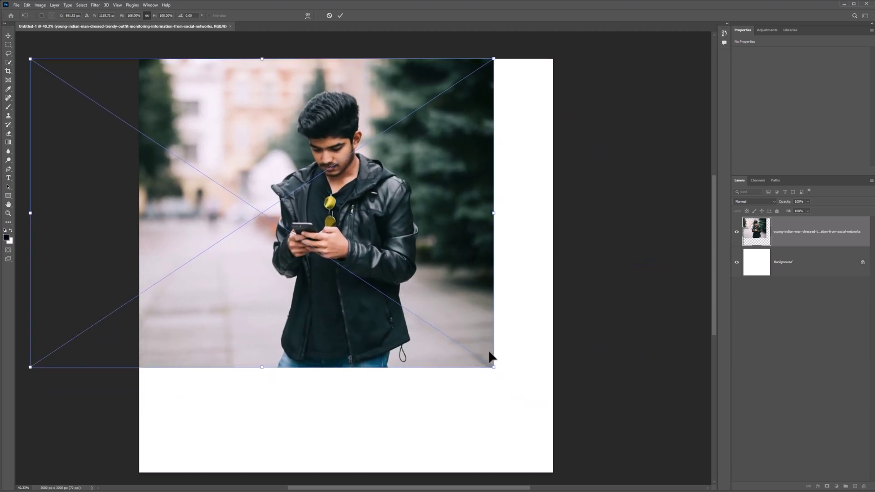
drag(495, 368, 681, 428)
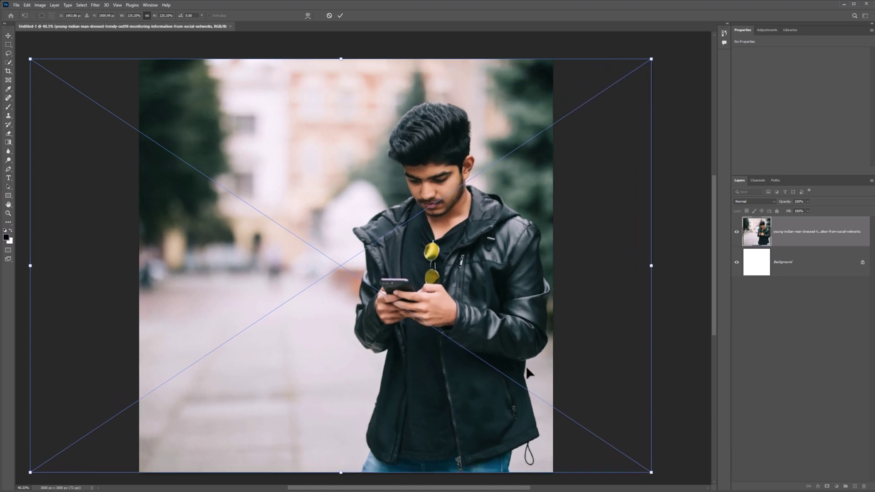
drag(522, 370, 428, 371)
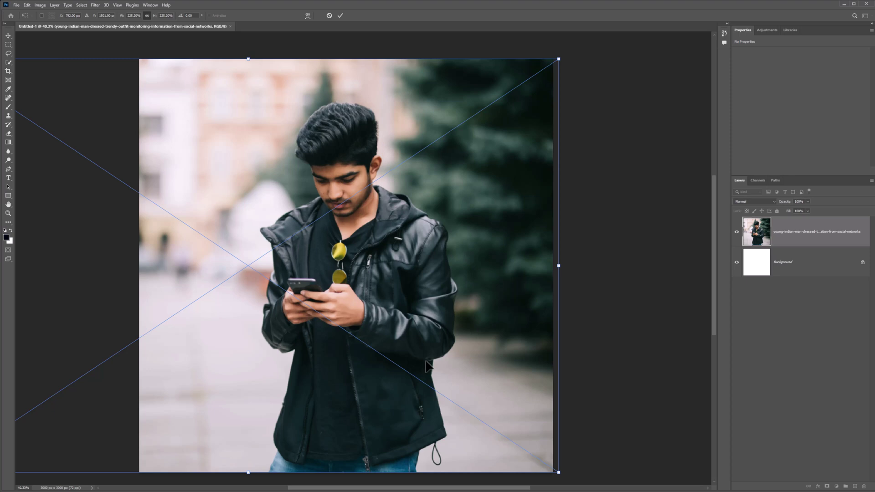
click(341, 16)
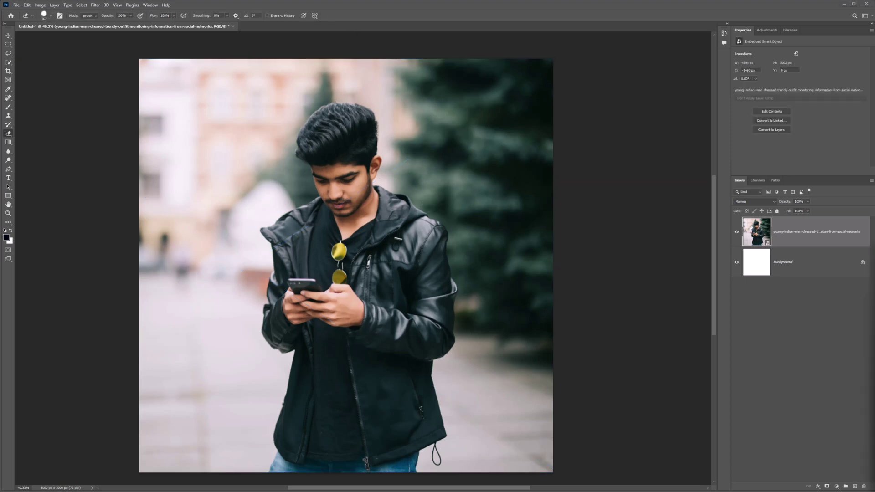
Place Instagram Feed.png, tilt it clockwise, shrink it slightly, and restore 100% opacity.
drag(667, 338, 293, 215)
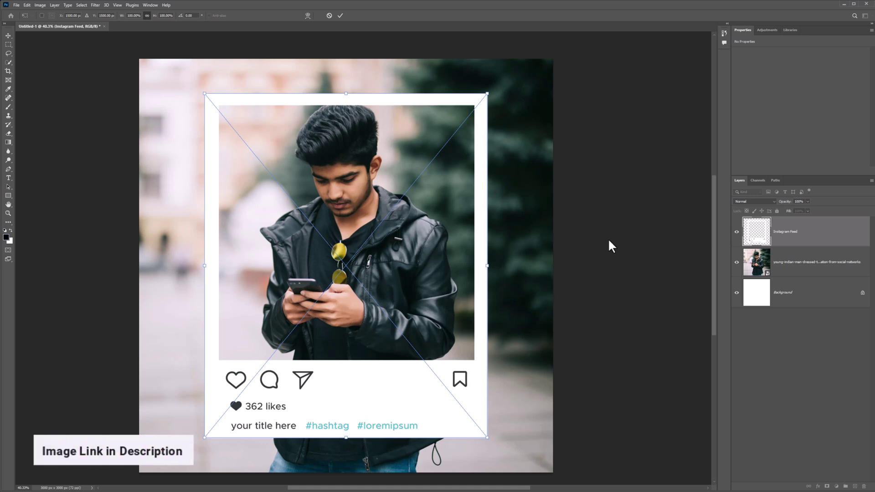
drag(799, 202, 773, 208)
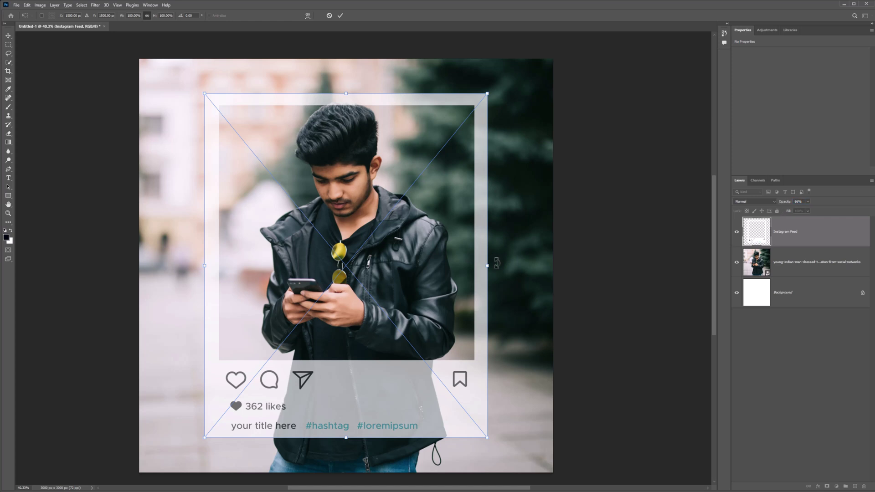
mouse_move(497, 263)
mouse_down()
mouse_move(487, 267)
mouse_move(468, 233)
mouse_up()
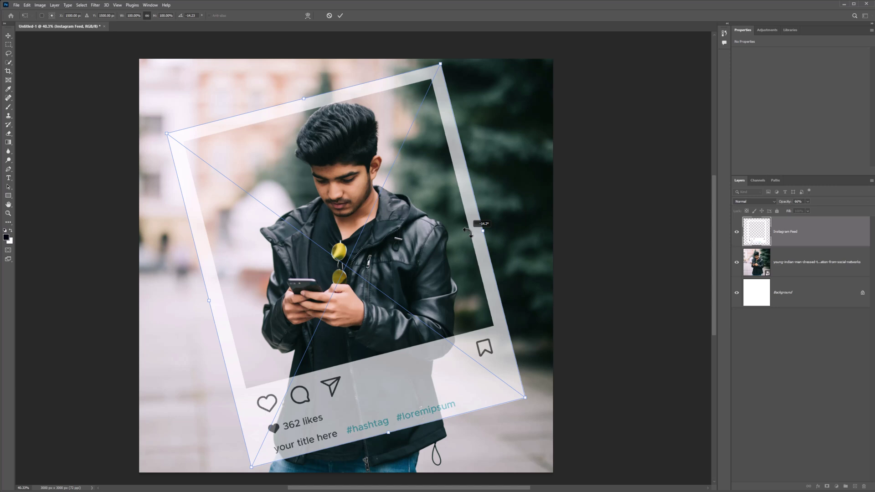
drag(437, 65, 435, 82)
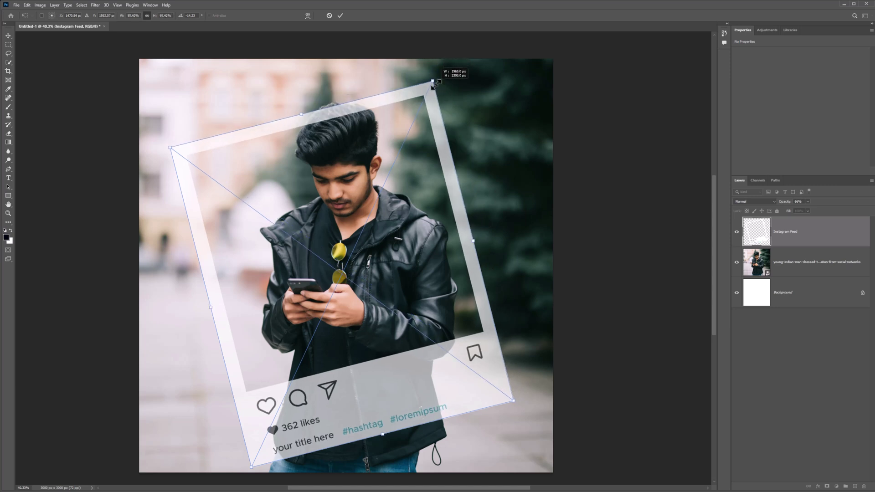
drag(397, 180, 398, 183)
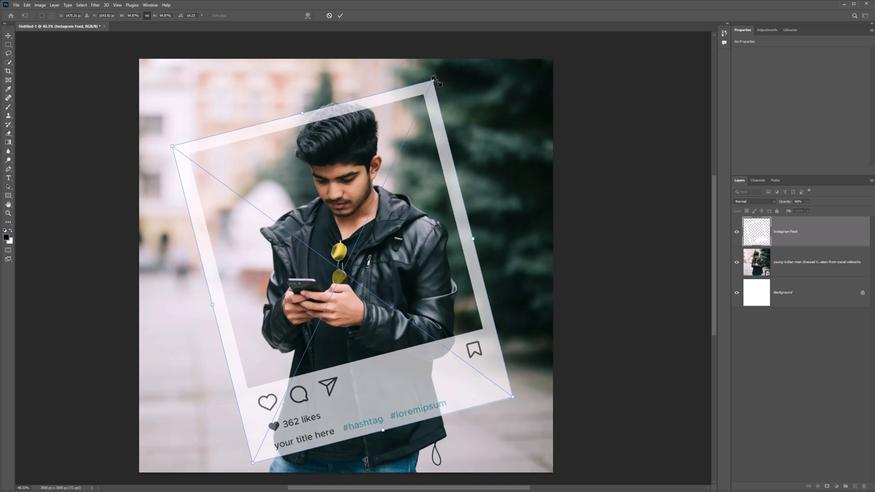
drag(433, 82, 431, 89)
drag(406, 146, 403, 143)
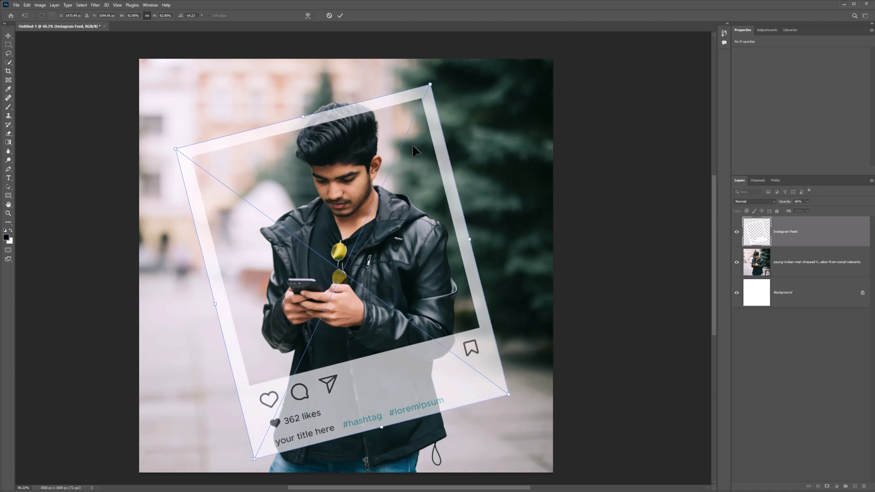
click(340, 15)
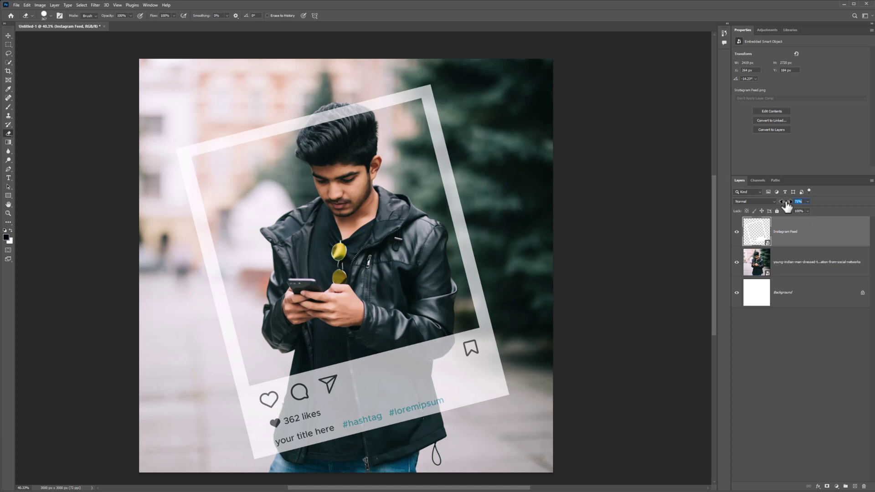
drag(783, 203, 813, 203)
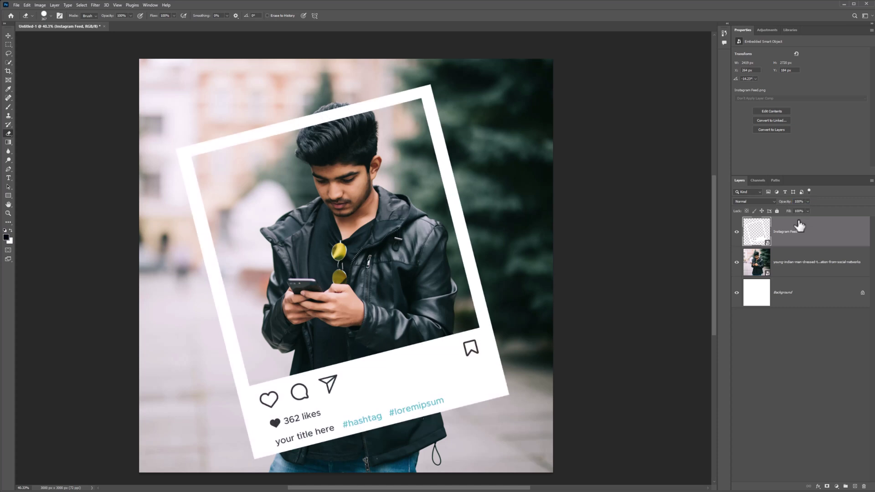
Hide the frame and quick-select the man's hair and jacket sleeve on the photo layer.
click(737, 232)
click(782, 262)
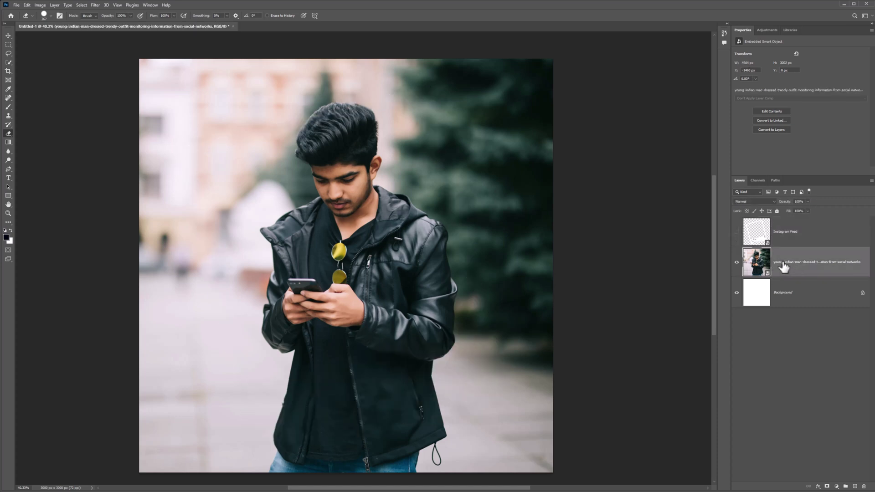
right_click(8, 62)
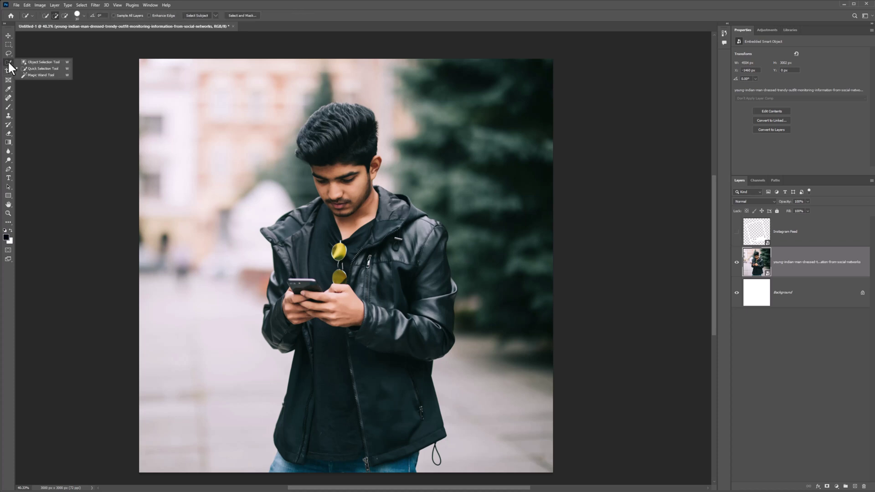
click(33, 70)
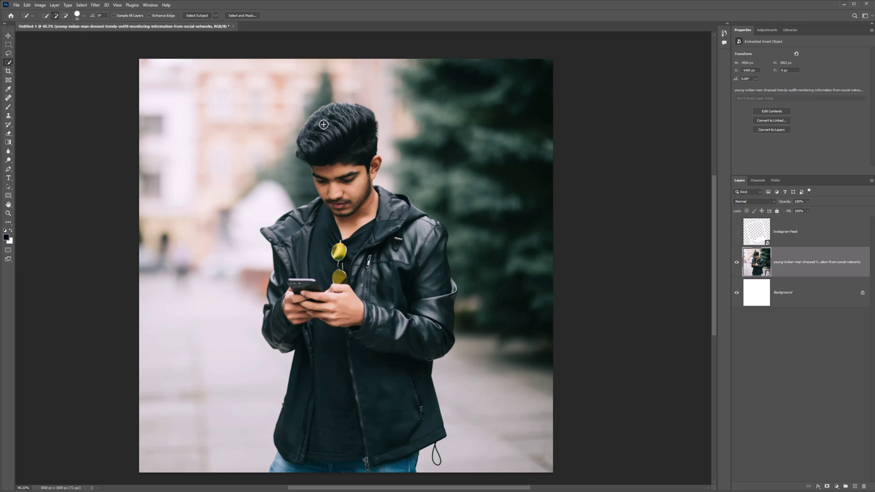
mouse_move(313, 126)
mouse_down()
mouse_move(340, 110)
mouse_move(371, 121)
mouse_up()
drag(418, 345, 444, 341)
mouse_move(411, 340)
mouse_down()
mouse_move(397, 328)
mouse_move(383, 345)
mouse_up()
Mask the Instagram Feed layer with that selection and invert the mask twice.
click(736, 232)
click(800, 244)
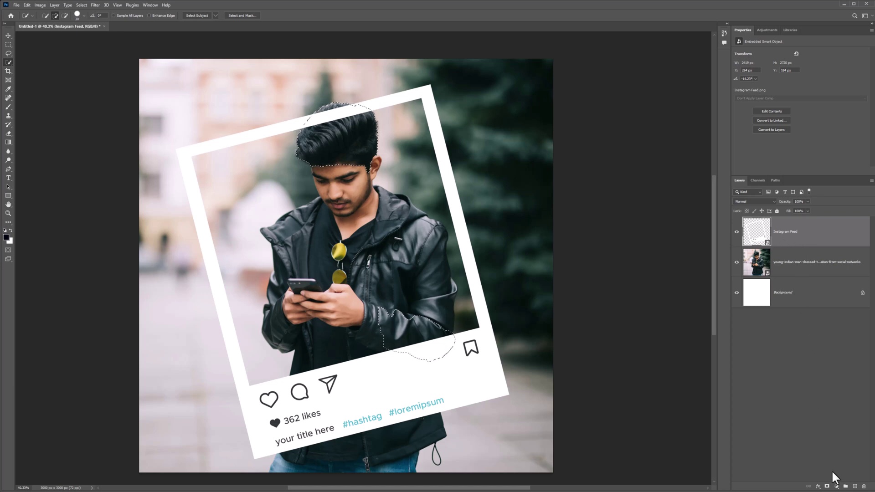
click(828, 485)
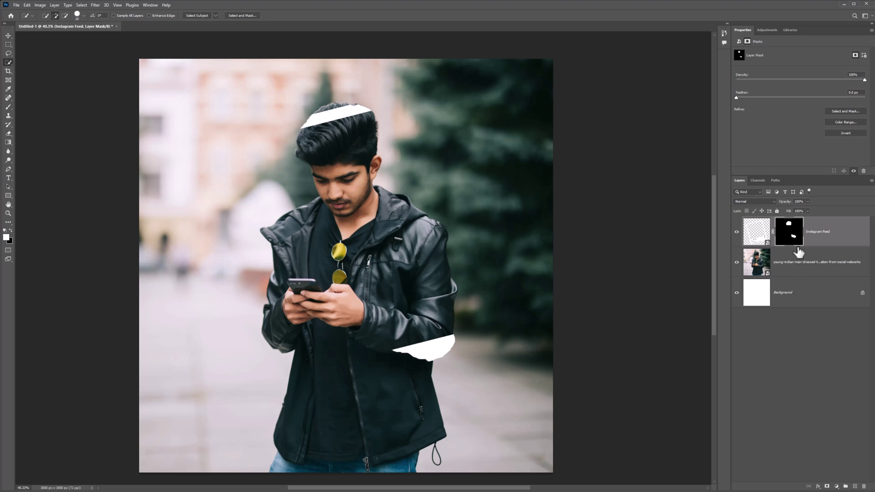
key(ctrl+i)
key(ctrl+i)
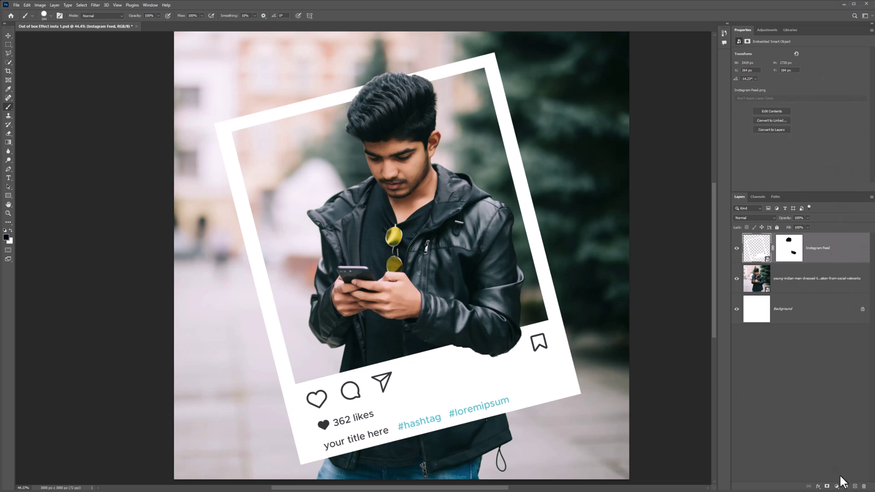
Add a new layer named 'shadow' and clip it to the Instagram Feed layer.
click(855, 487)
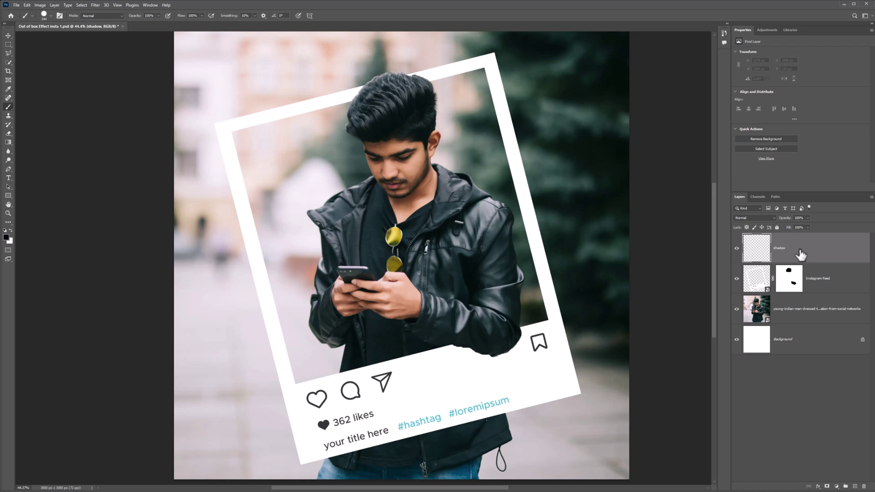
right_click(786, 249)
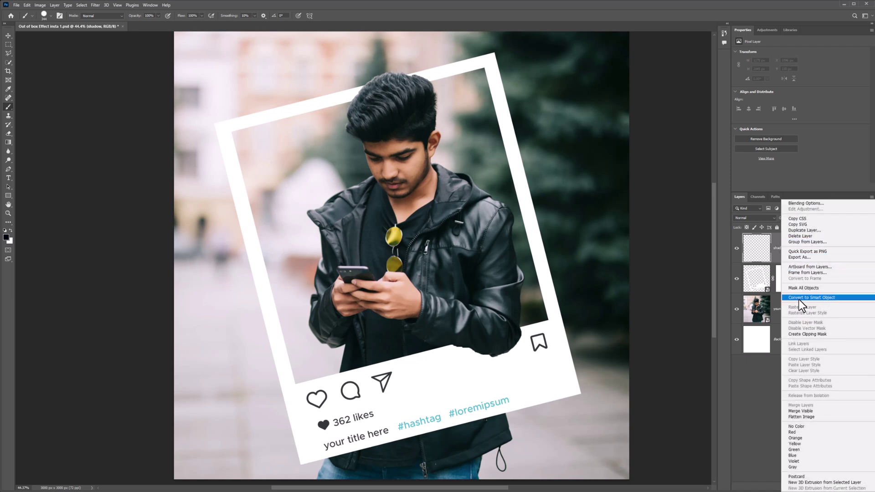
click(807, 334)
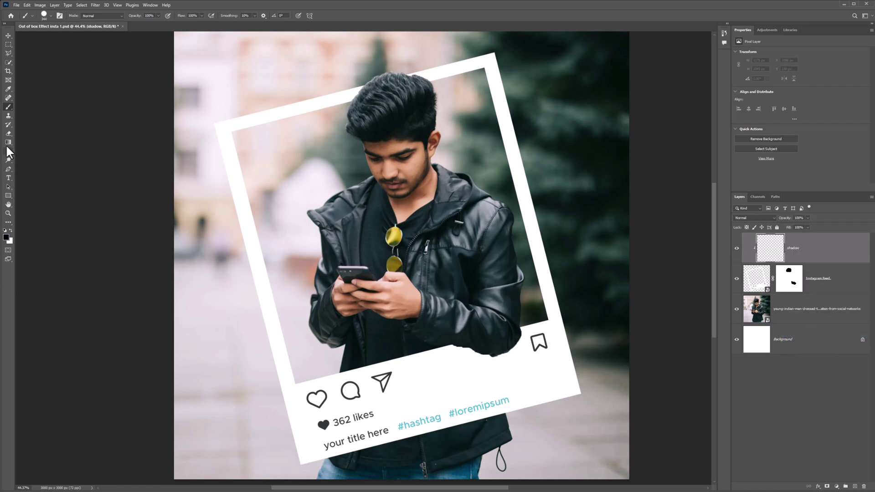
Select the Brush Tool with a smaller Soft Round preset.
right_click(8, 107)
click(35, 107)
right_click(369, 225)
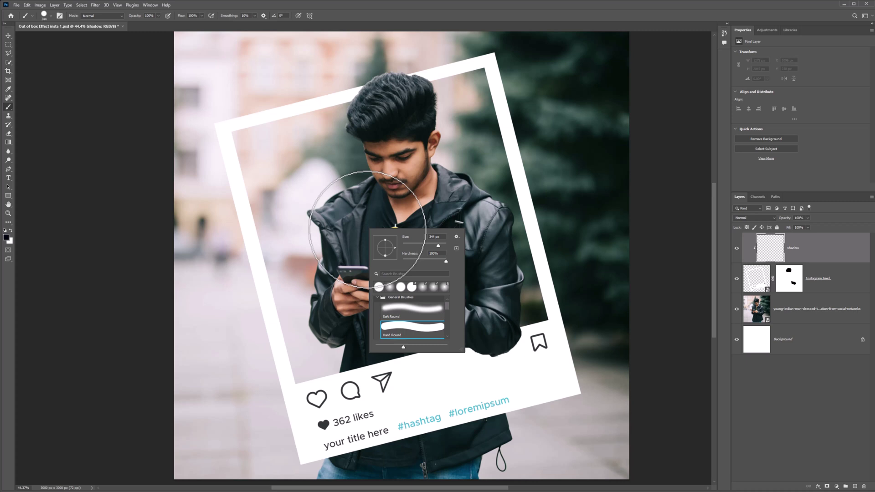
click(400, 313)
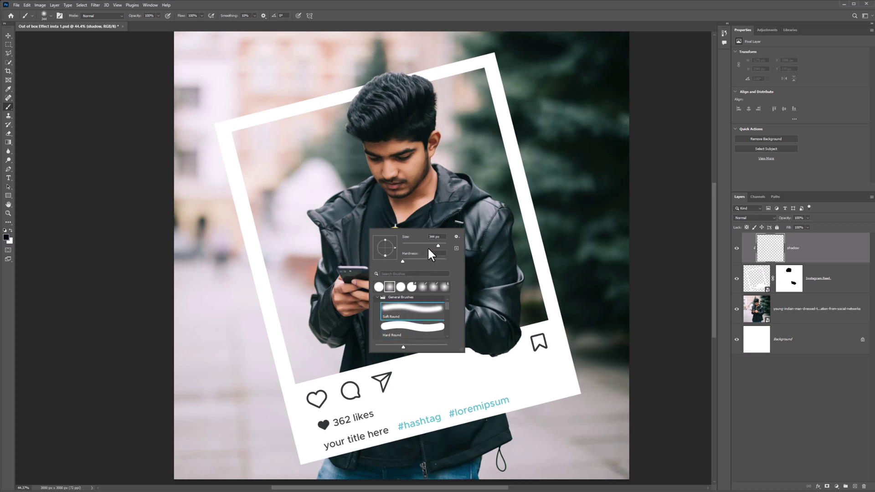
mouse_move(436, 244)
mouse_down()
mouse_move(427, 244)
mouse_move(441, 247)
mouse_up()
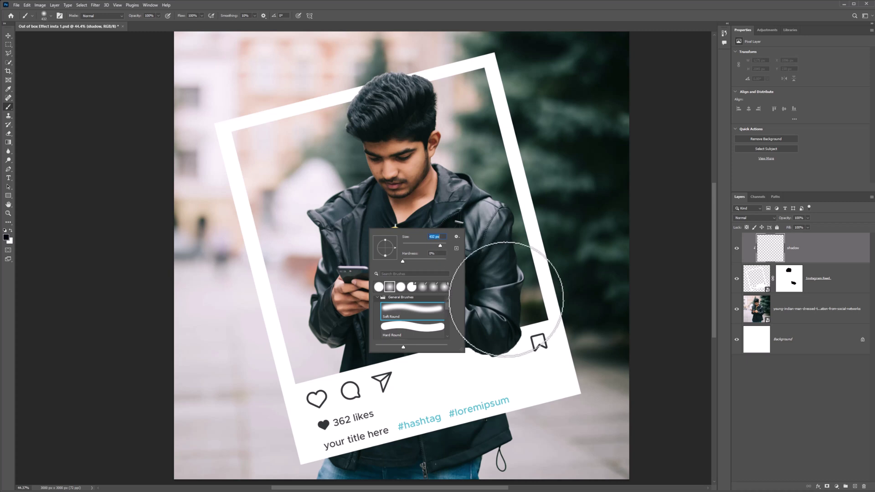
click(372, 34)
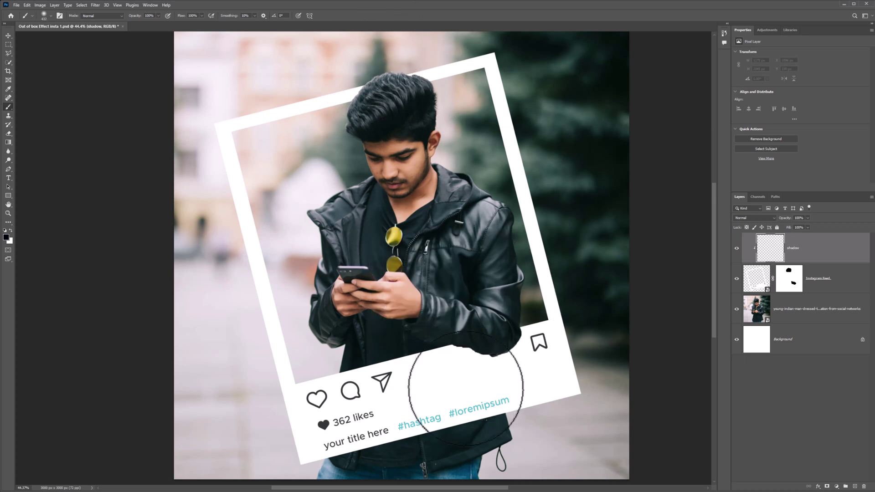
Paint soft shadows below the sleeve and along the hair, then lower the layer opacity.
alt+click(455, 354)
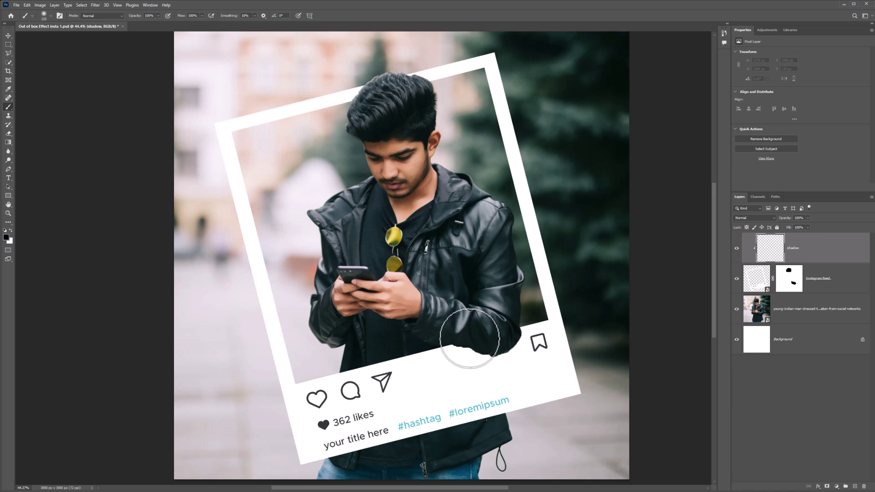
drag(481, 342, 505, 345)
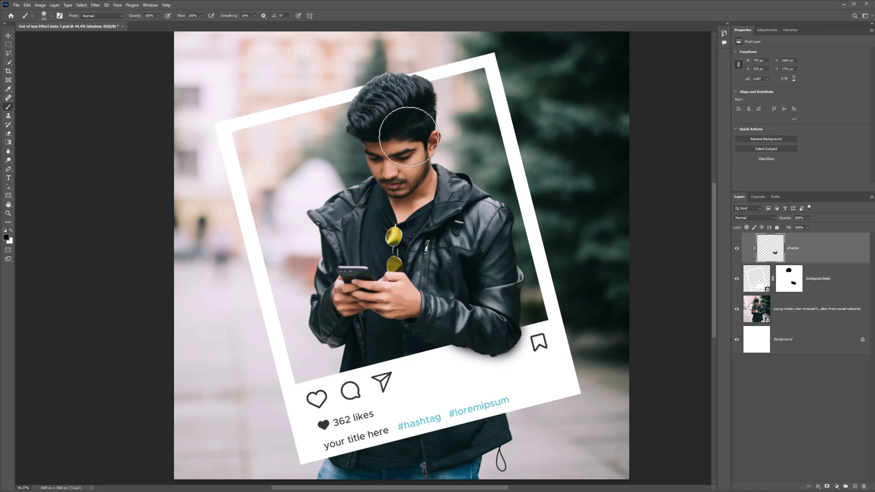
drag(416, 88, 361, 111)
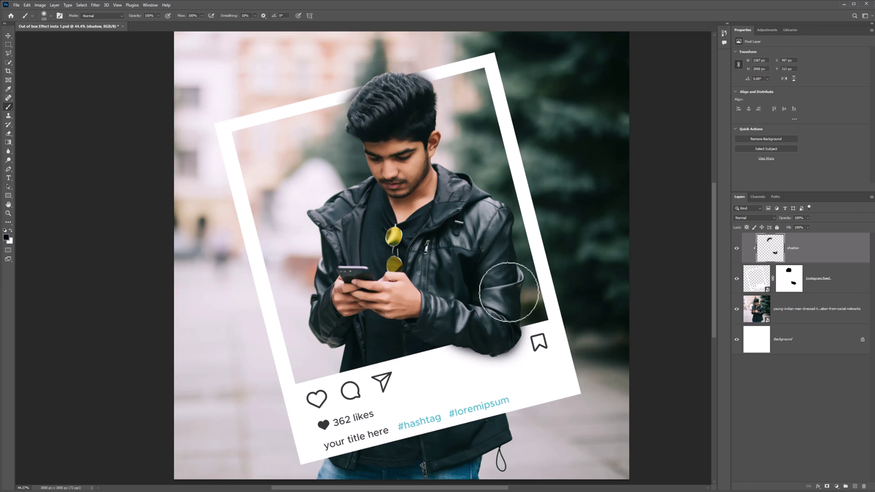
drag(791, 220, 781, 223)
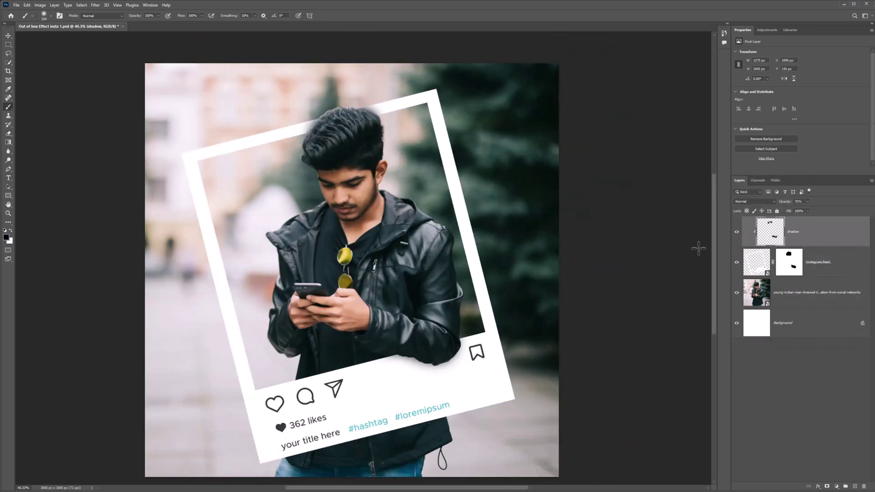
Target the man's photo layer and switch to the Polygonal Lasso Tool.
click(807, 306)
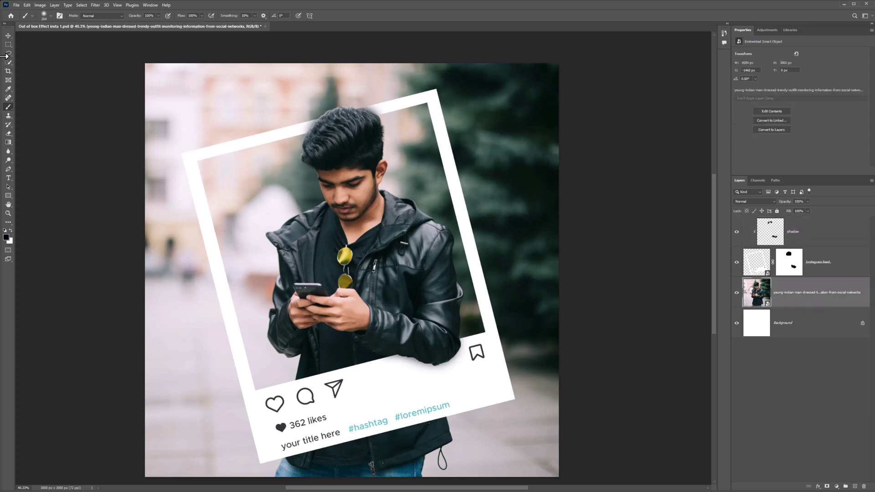
click(8, 61)
right_click(9, 54)
click(35, 66)
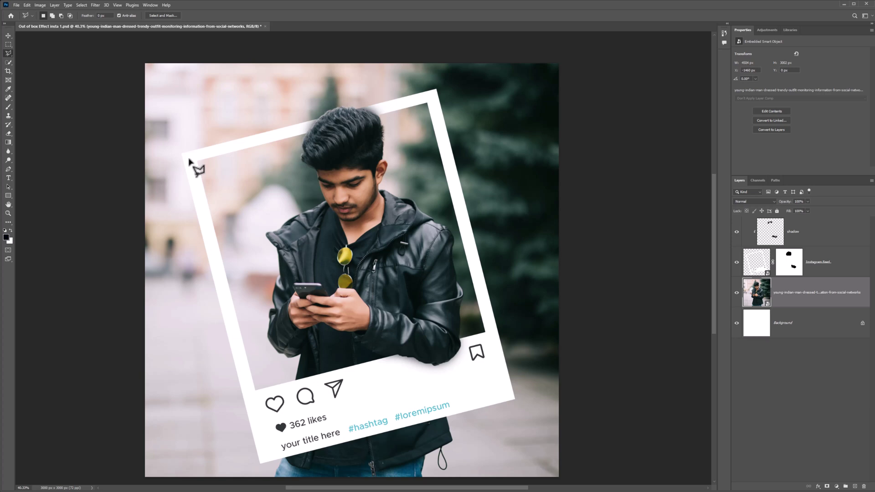
Trace the tilted frame's corners to close a selection around its photo window.
click(191, 161)
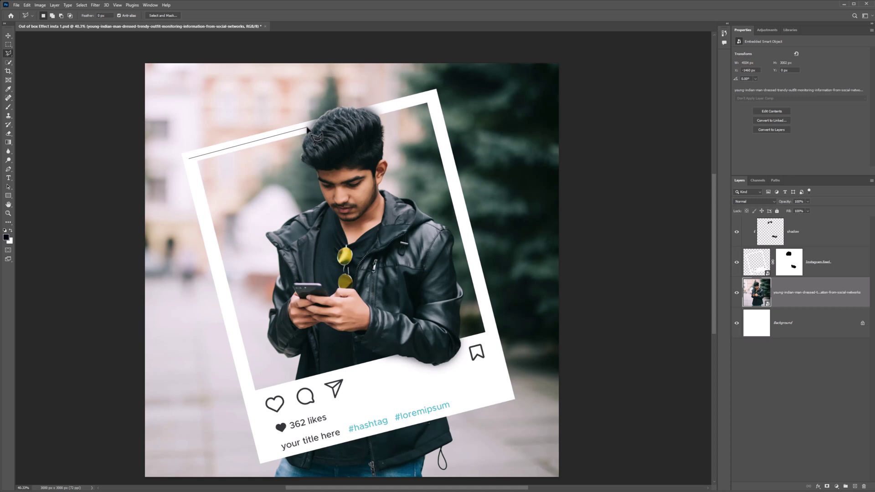
click(393, 104)
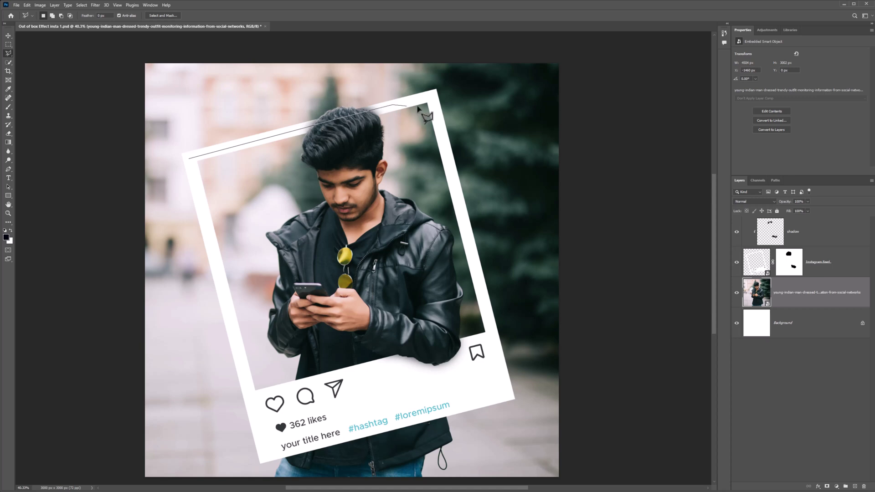
click(432, 97)
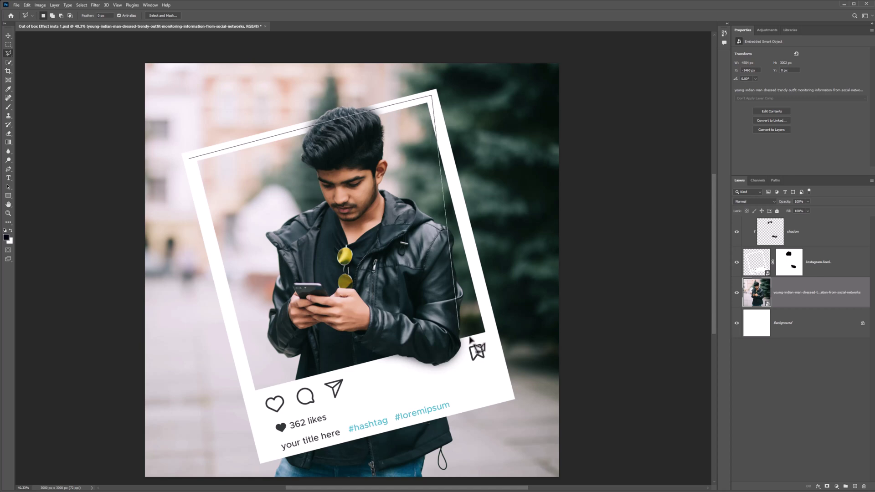
click(501, 357)
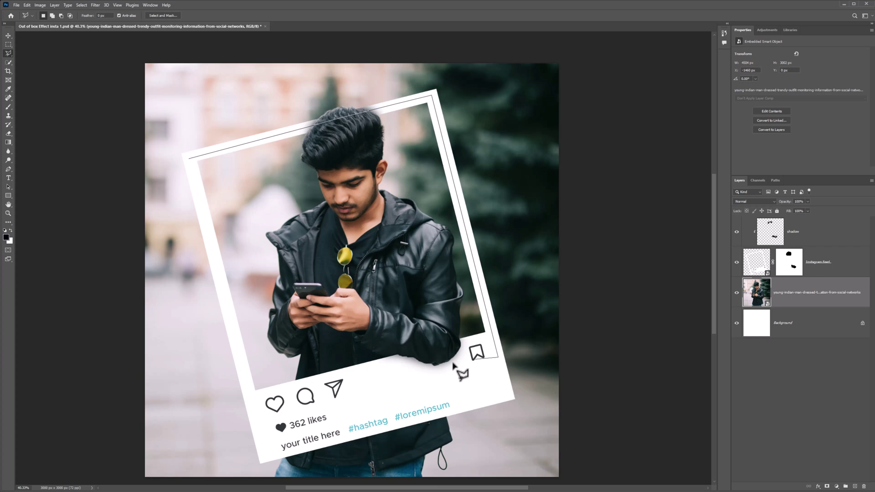
click(259, 418)
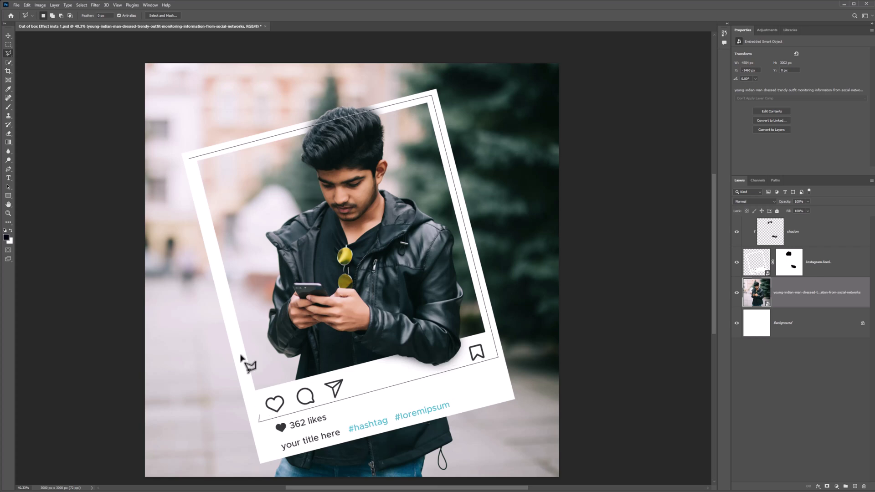
click(184, 156)
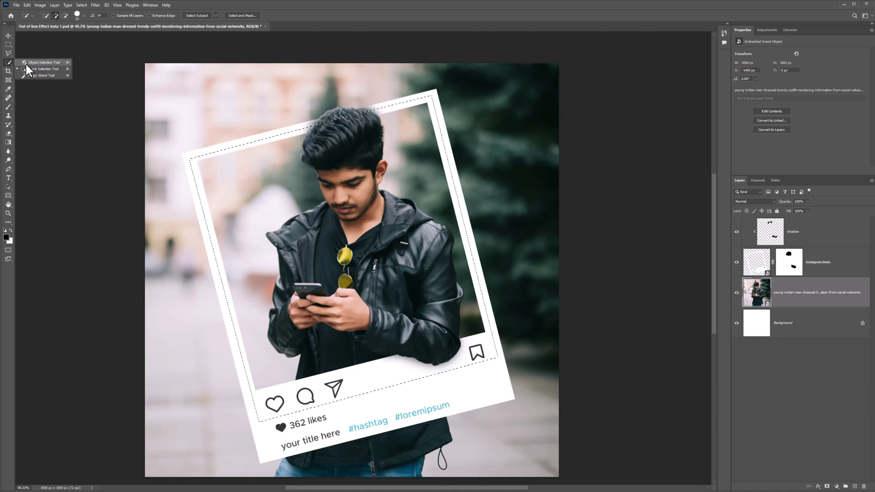
click(30, 69)
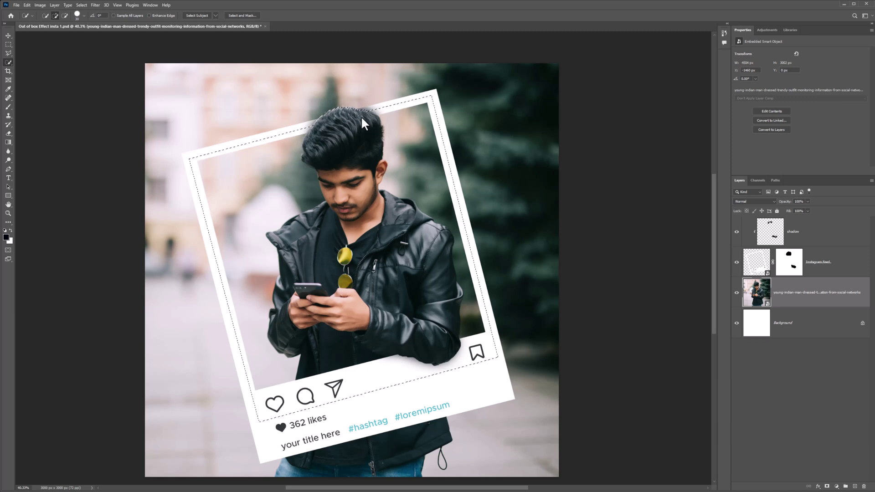
Add a Black & White adjustment layer and invert its mask so only the outside turns grey.
click(837, 487)
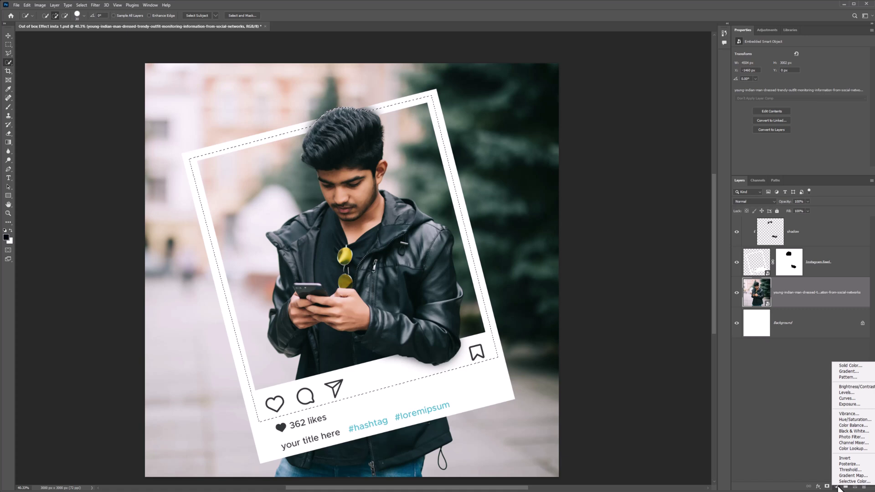
click(852, 431)
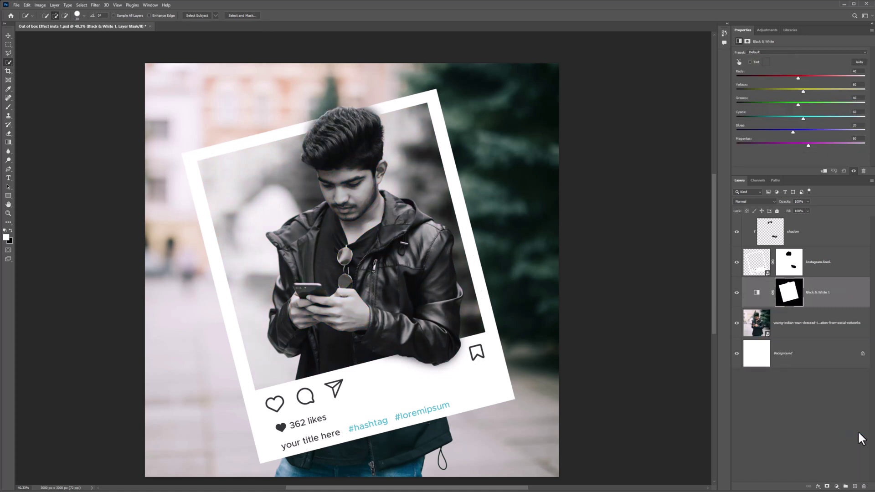
click(789, 293)
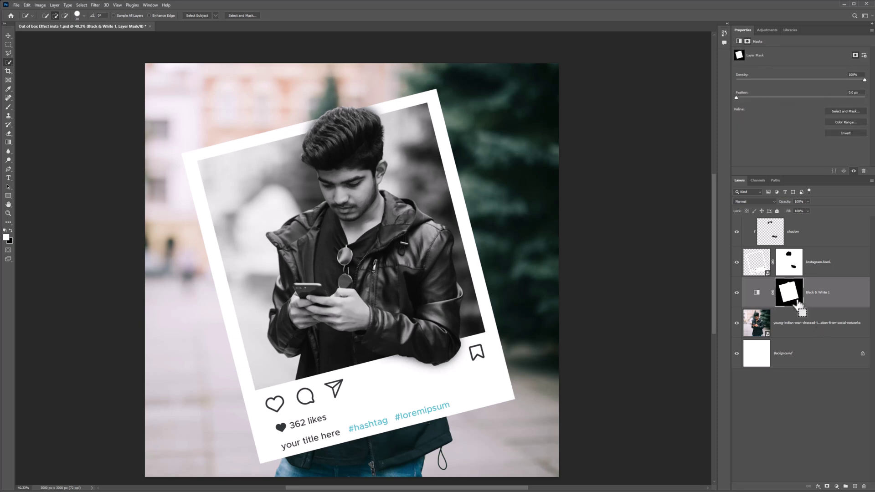
key(ctrl+i)
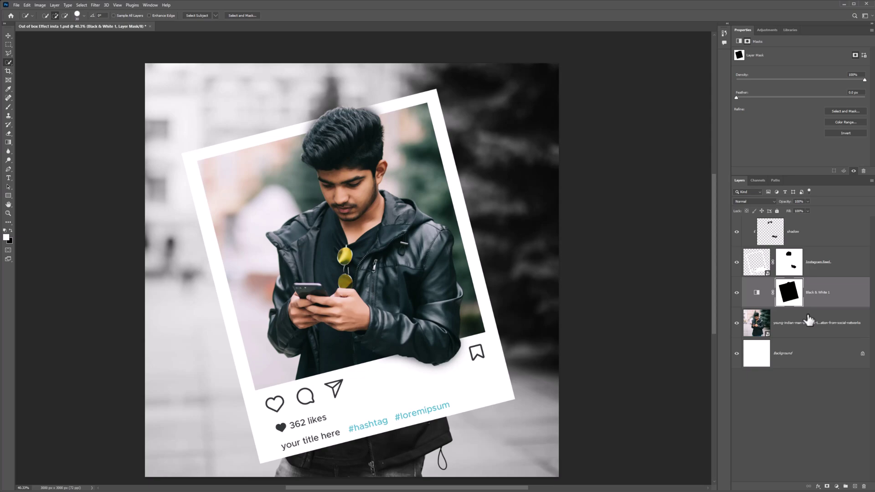